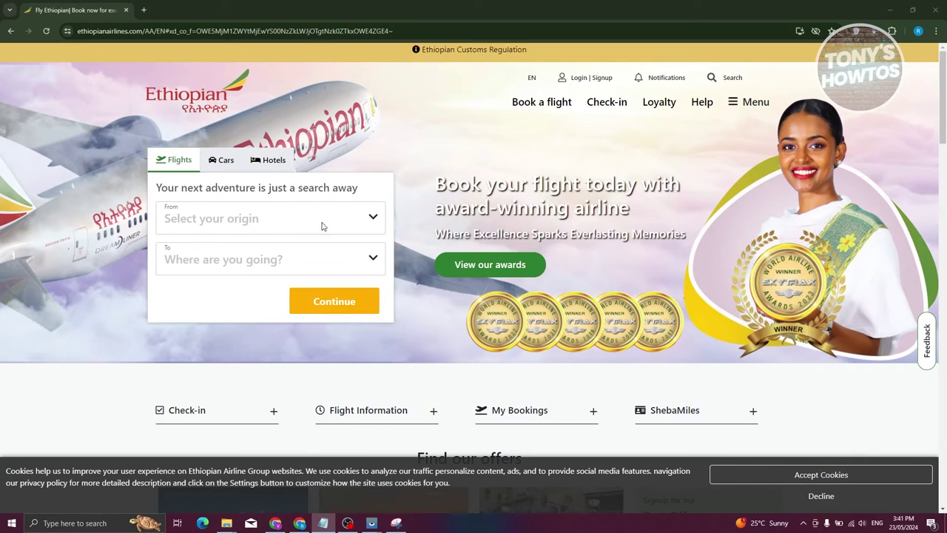
Set the flight route from AALESUND (AES) to Abu Dhabi (AUH)
{"action": "left_click", "coordinate": [373, 219]}
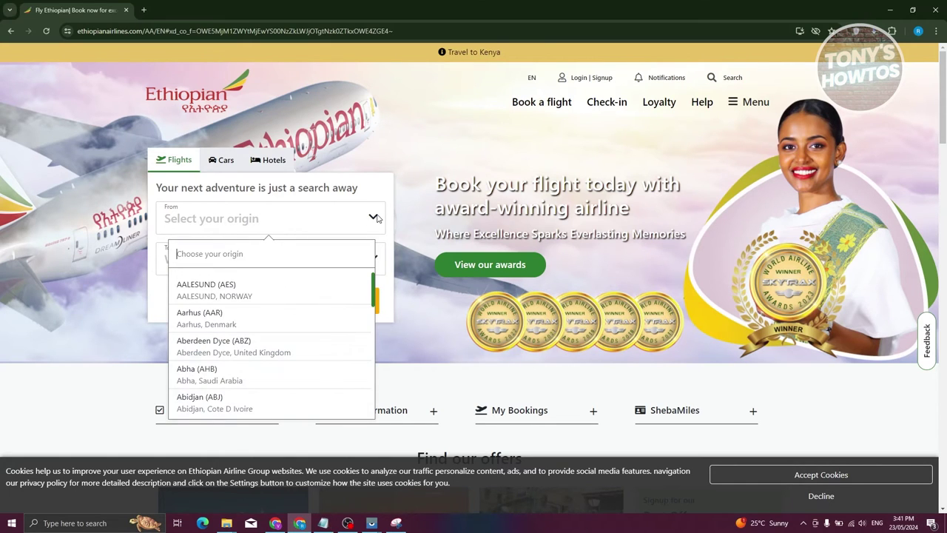
{"action": "left_click", "coordinate": [274, 292]}
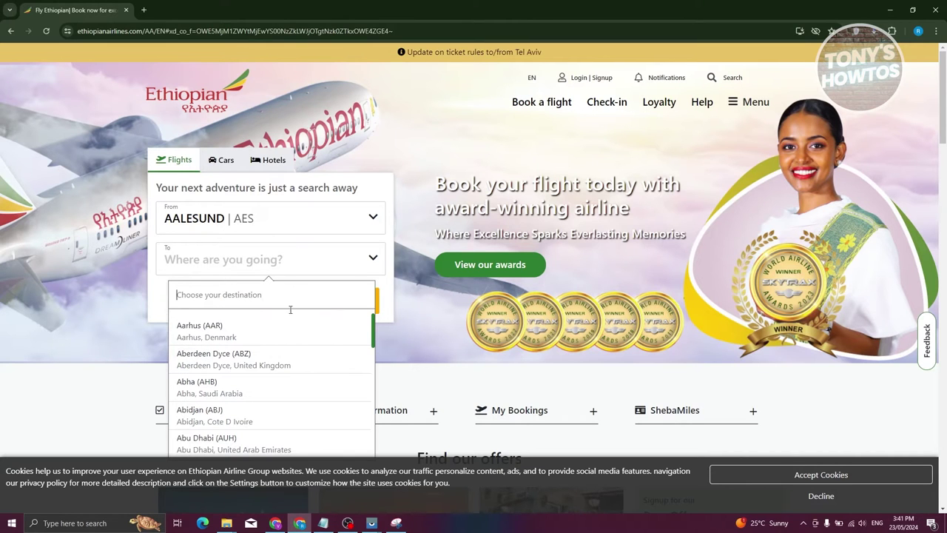
{"action": "scroll", "coordinate": [288, 415], "scroll_direction": "down", "scroll_amount": 1}
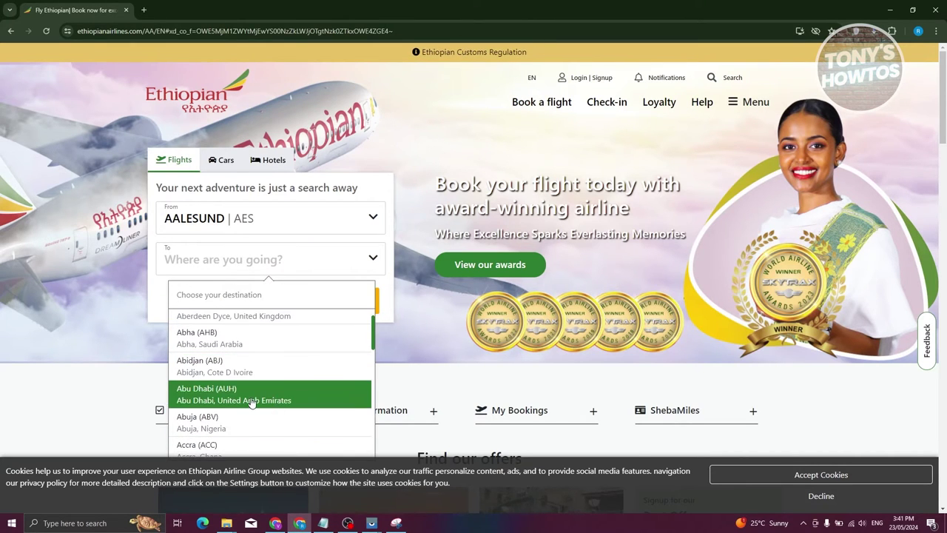
{"action": "left_click", "coordinate": [252, 401]}
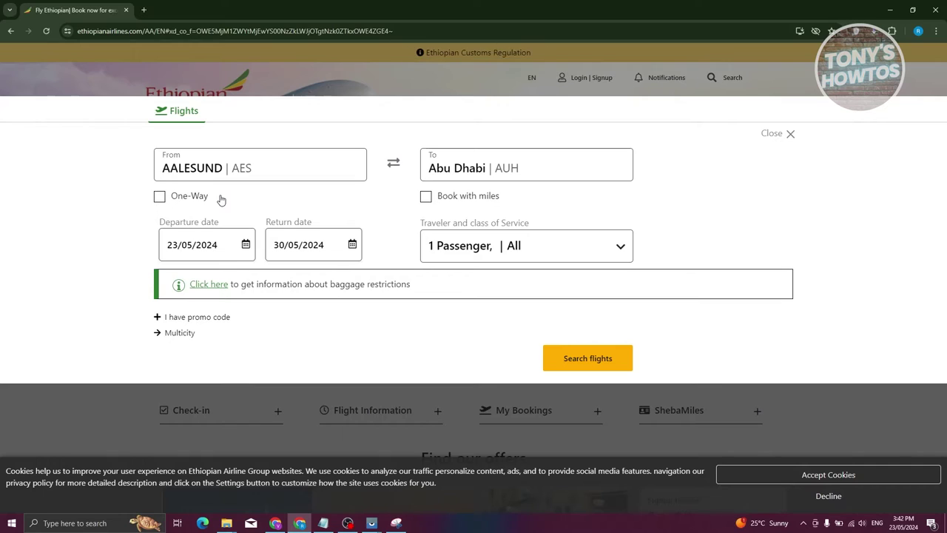
{"action": "left_click", "coordinate": [159, 198]}
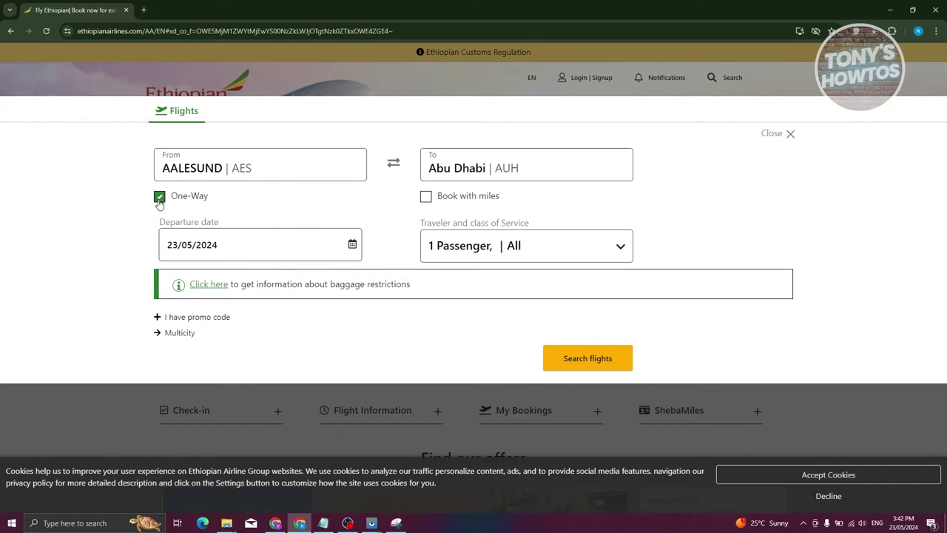
{"action": "left_click", "coordinate": [158, 201]}
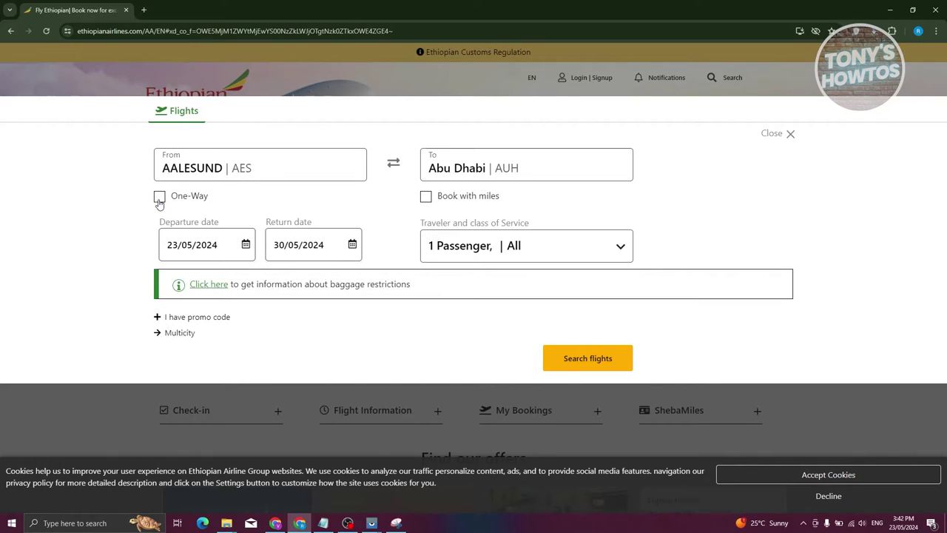
{"action": "left_click", "coordinate": [246, 244]}
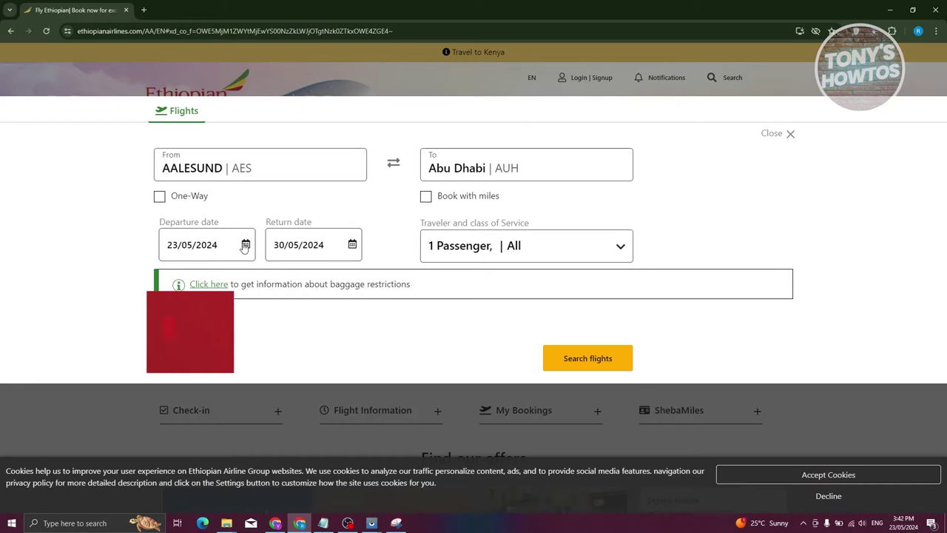
{"action": "left_click", "coordinate": [116, 264]}
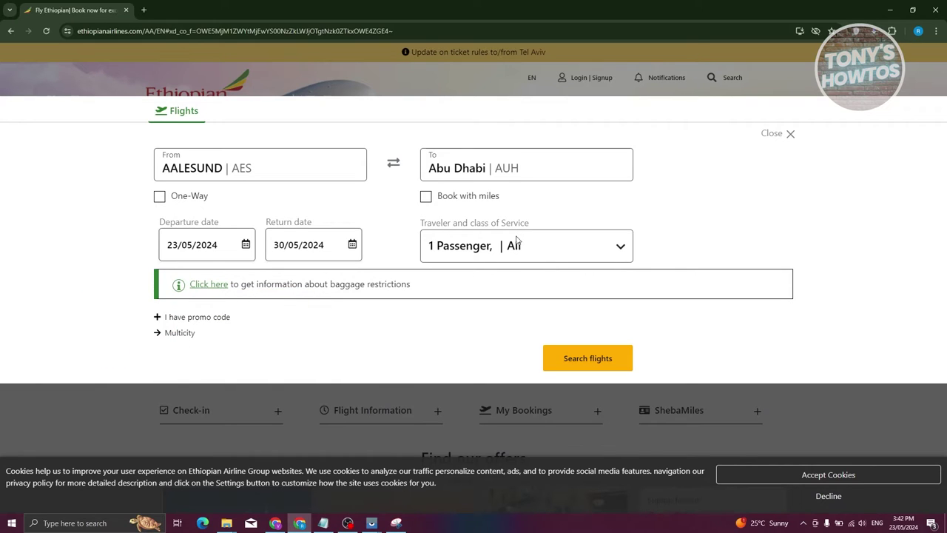
{"action": "left_click", "coordinate": [620, 247]}
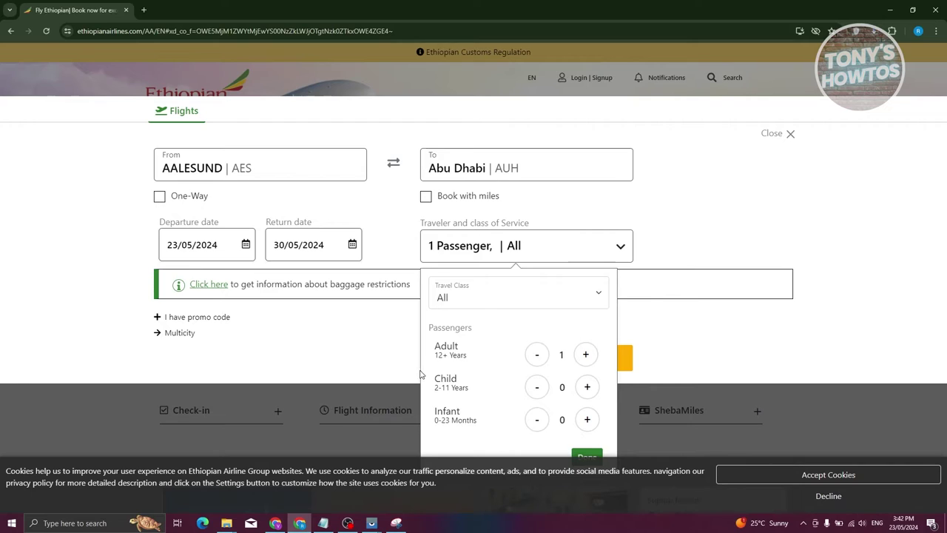
{"action": "left_click", "coordinate": [393, 221]}
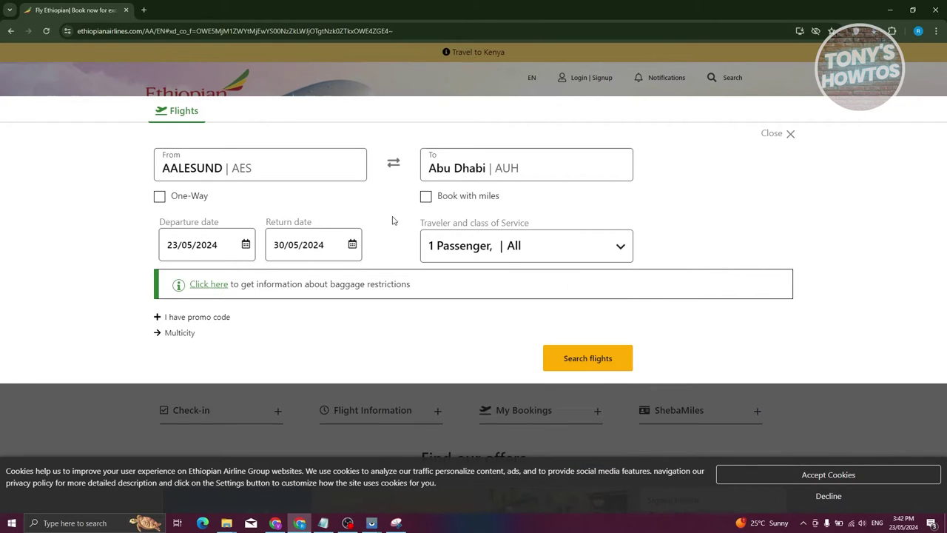
{"action": "left_click", "coordinate": [426, 198]}
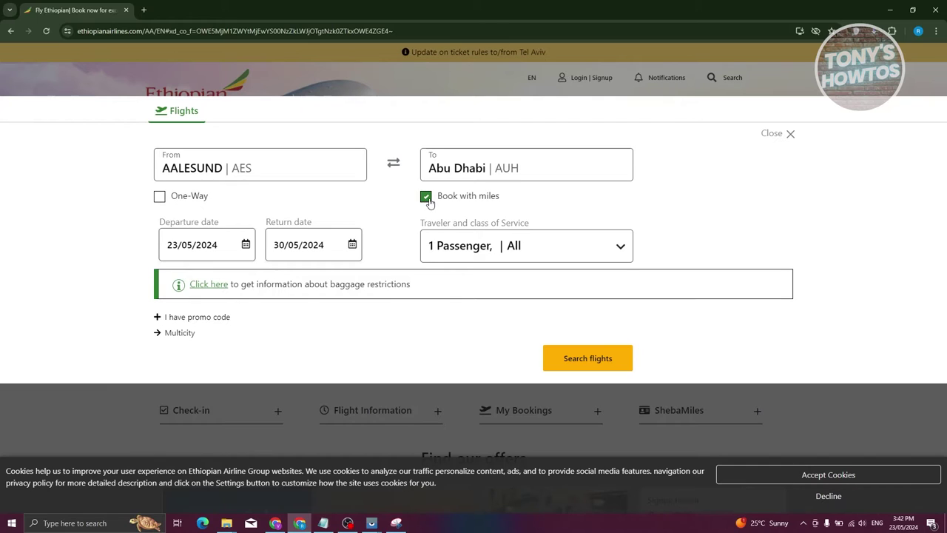
{"action": "left_click", "coordinate": [426, 198]}
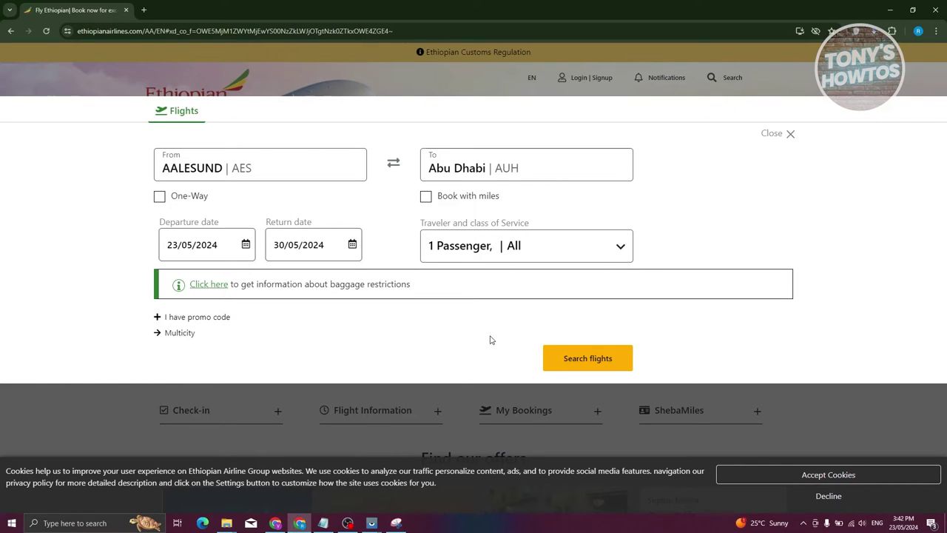
{"action": "left_click", "coordinate": [586, 357]}
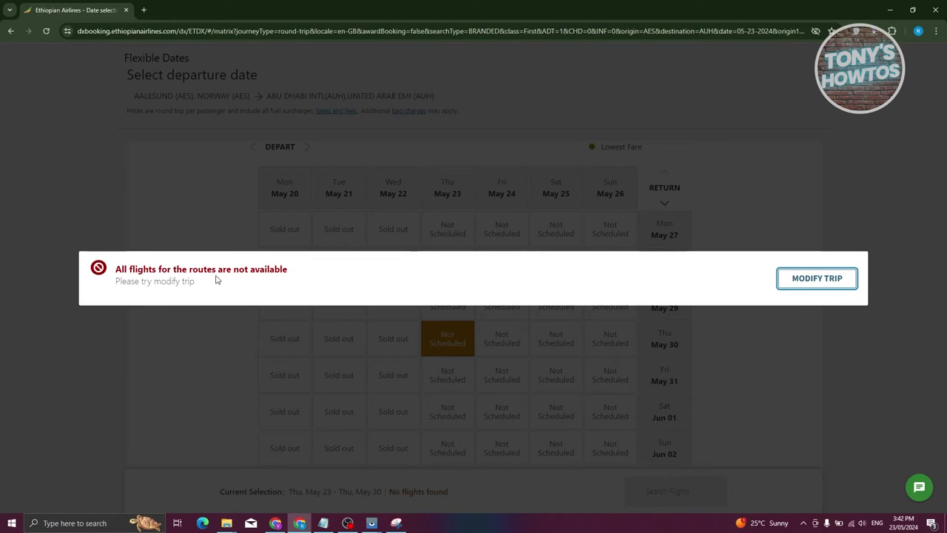
Reopen the trip details and bring up the departure airport list to change the origin
{"action": "left_click", "coordinate": [820, 280]}
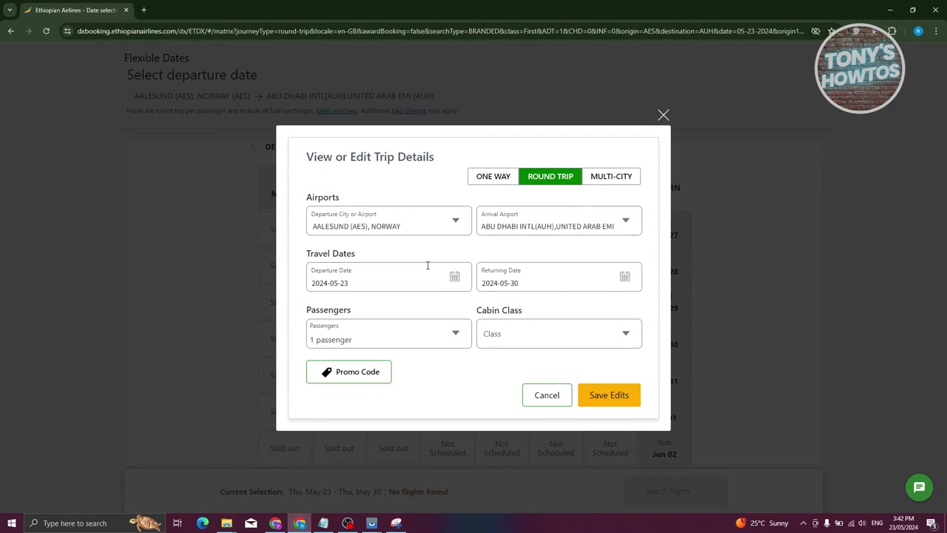
{"action": "left_click", "coordinate": [459, 220]}
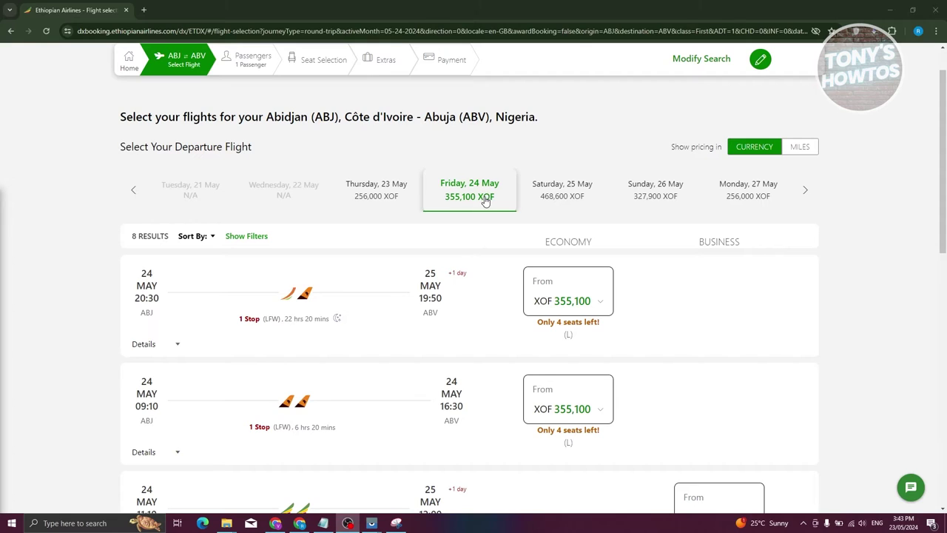
Select the 09:10 Abidjan–Abuja flight on 24 May with the Economy Semi Flex fare
{"action": "scroll", "coordinate": [490, 249], "scroll_direction": "up", "scroll_amount": 1}
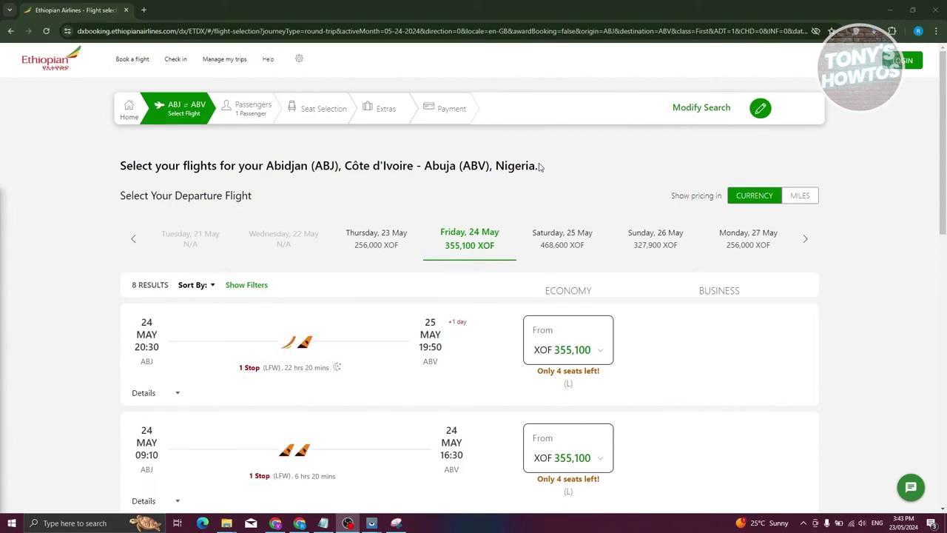
{"action": "scroll", "coordinate": [495, 372], "scroll_direction": "down", "scroll_amount": 3}
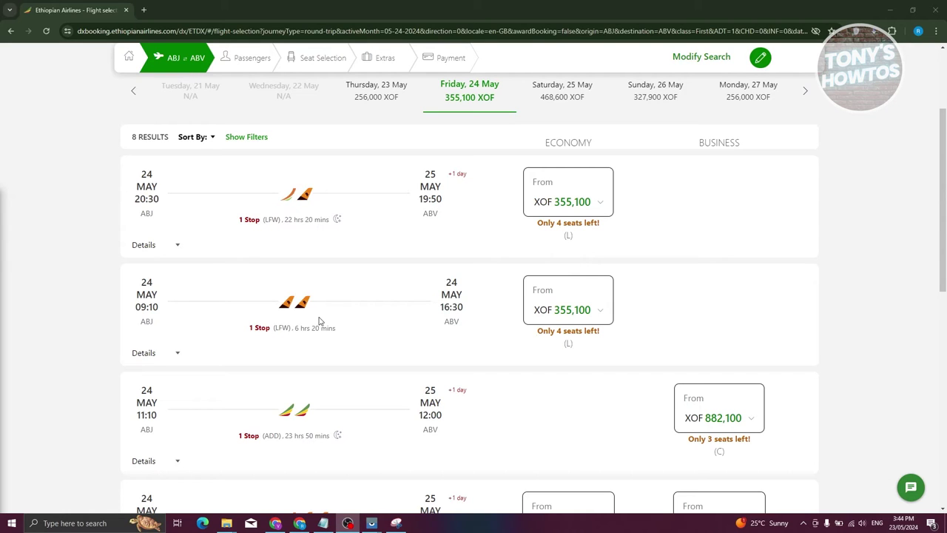
{"action": "left_click", "coordinate": [602, 313]}
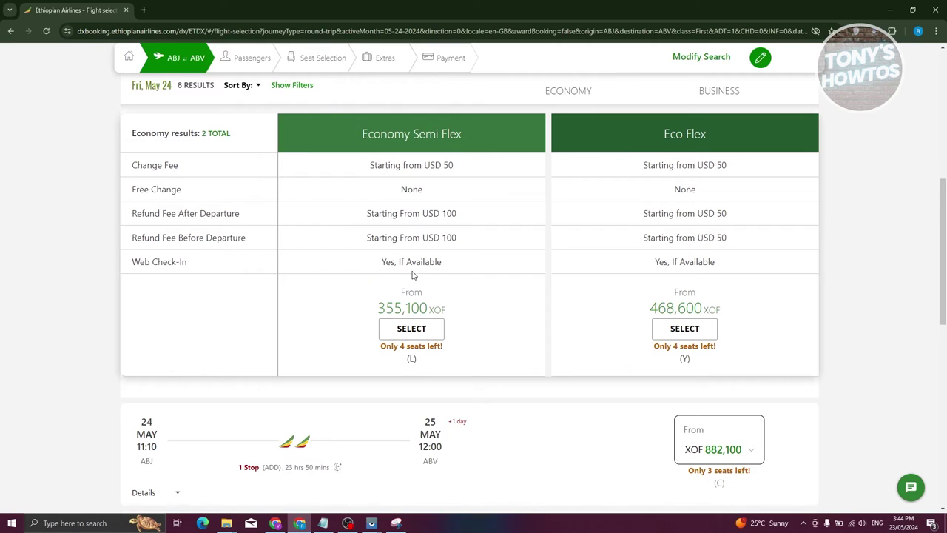
{"action": "scroll", "coordinate": [340, 201], "scroll_direction": "up", "scroll_amount": 1}
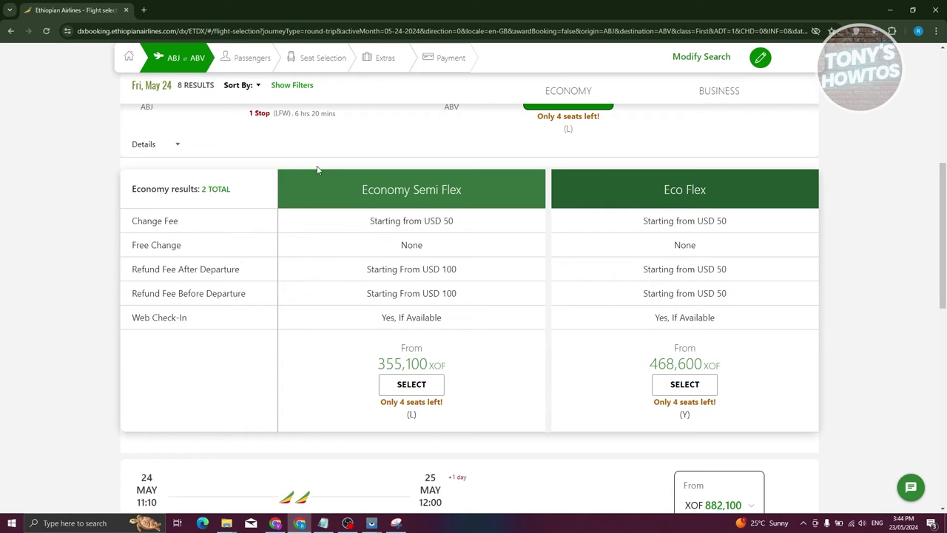
{"action": "left_click_drag", "start_coordinate": [362, 189], "coordinate": [486, 189]}
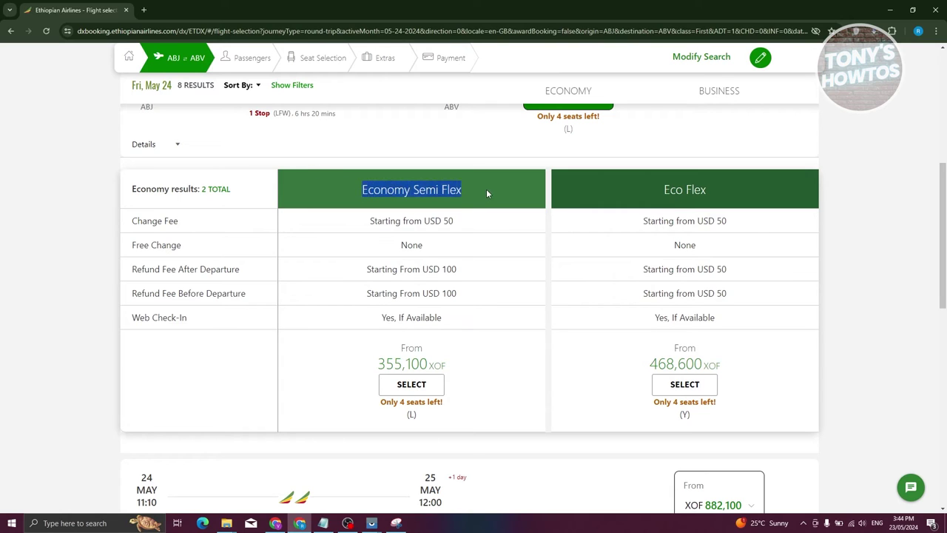
{"action": "left_click", "coordinate": [412, 386]}
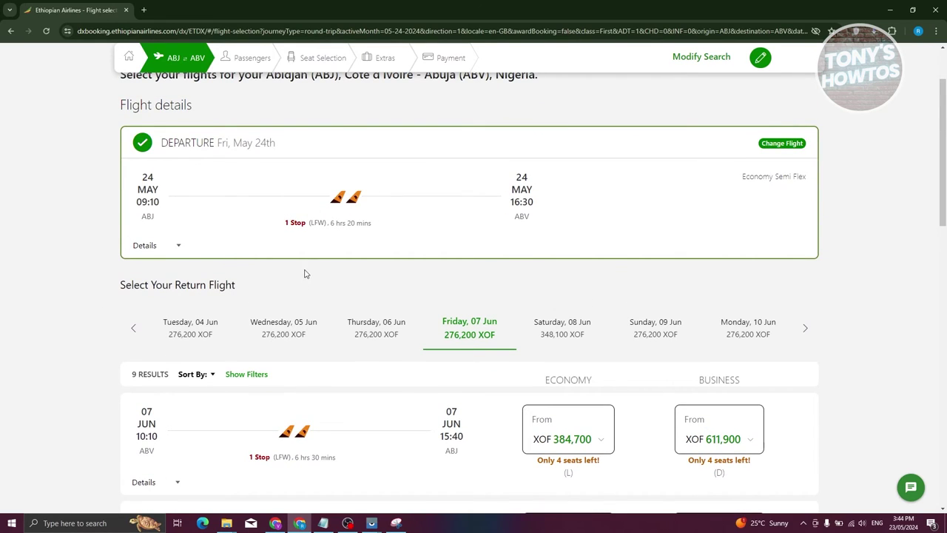
Select the 07 Jun 10:10 Abuja–Abidjan return at Economy Semi Flex, totalling 739,800 XOF
{"action": "scroll", "coordinate": [328, 266], "scroll_direction": "up", "scroll_amount": 1}
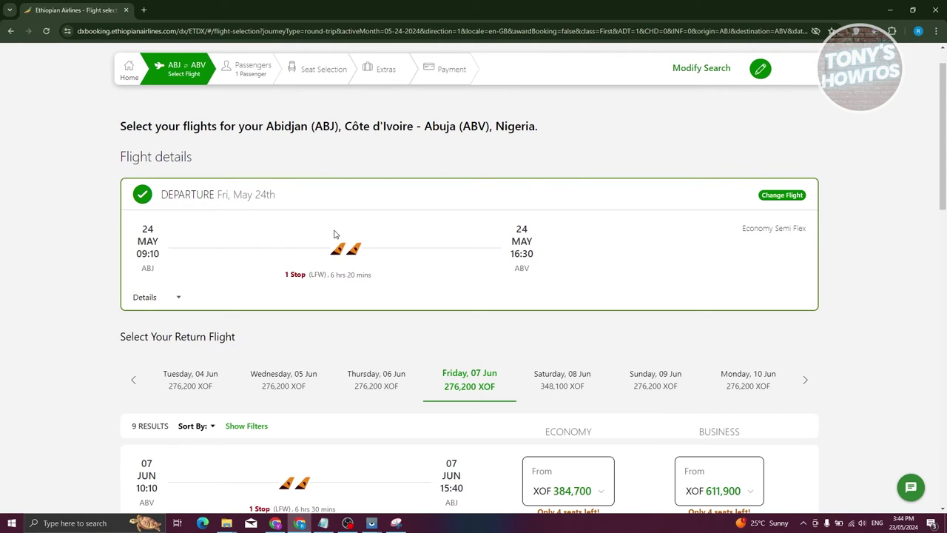
{"action": "scroll", "coordinate": [325, 229], "scroll_direction": "up", "scroll_amount": 1}
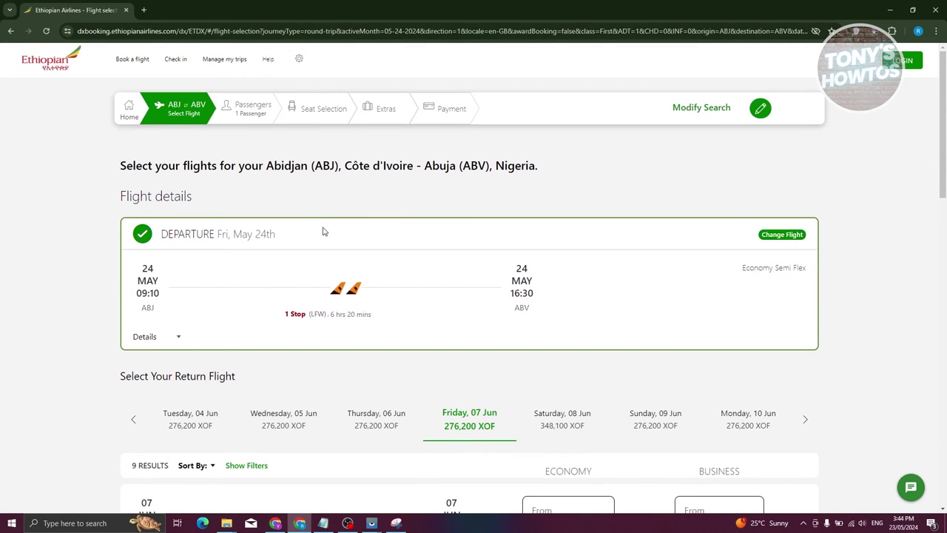
{"action": "scroll", "coordinate": [362, 290], "scroll_direction": "down", "scroll_amount": 5}
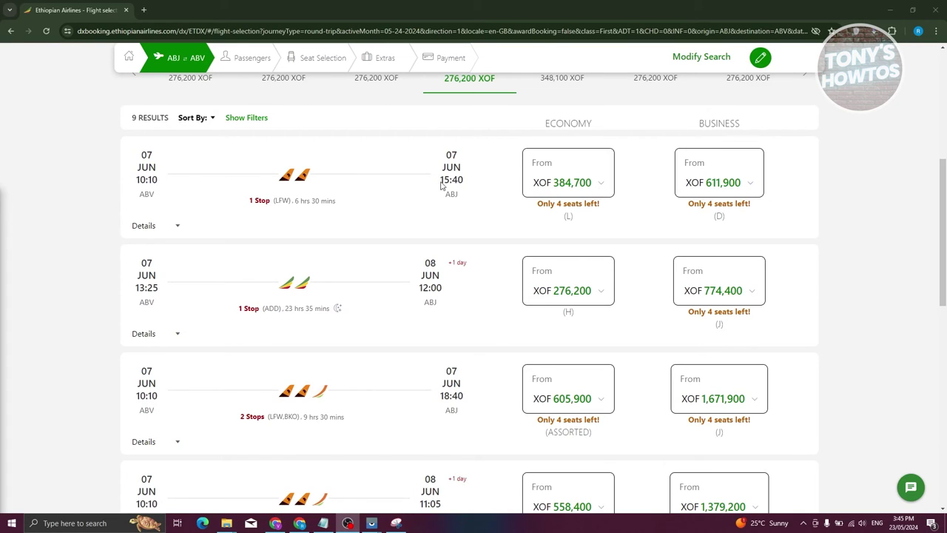
{"action": "left_click", "coordinate": [601, 189]}
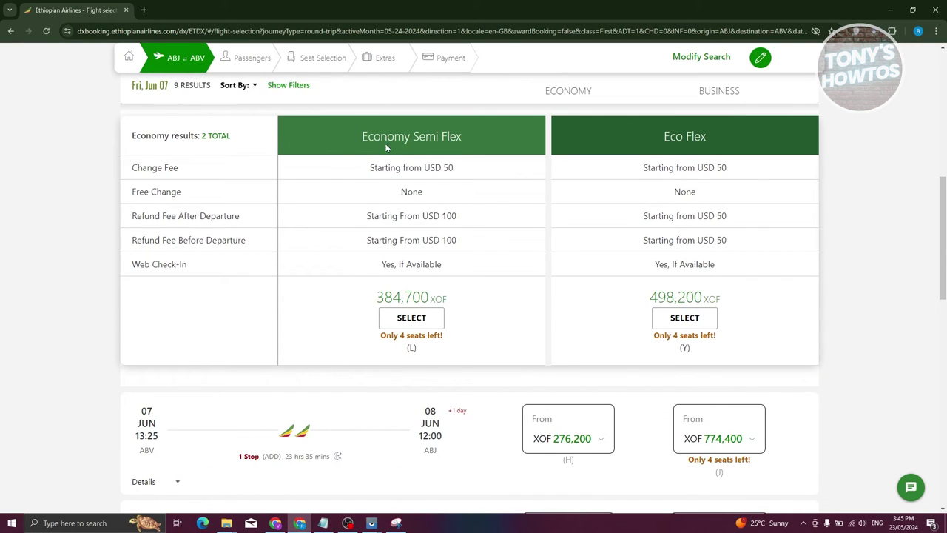
{"action": "left_click", "coordinate": [411, 318]}
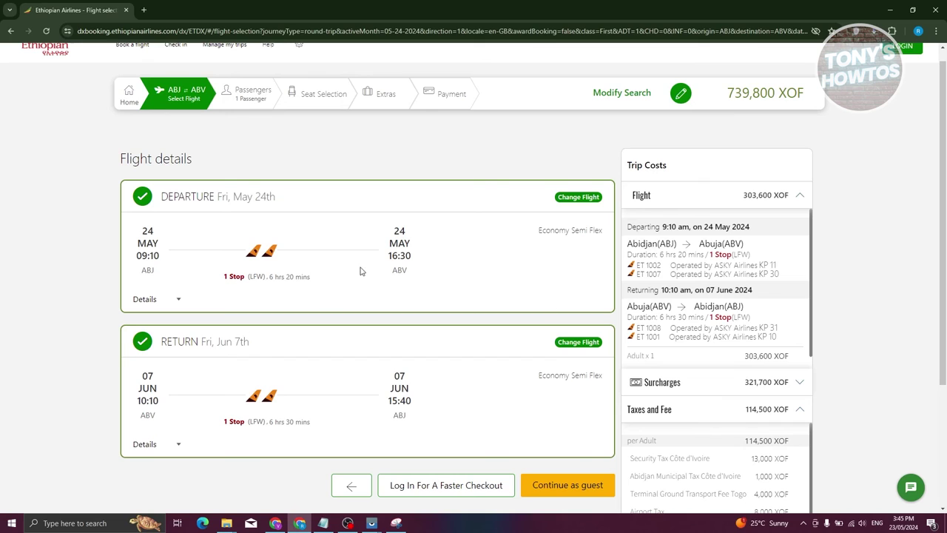
{"action": "scroll", "coordinate": [376, 287], "scroll_direction": "down", "scroll_amount": 2}
{"action": "scroll", "coordinate": [376, 287], "scroll_direction": "down", "scroll_amount": 1}
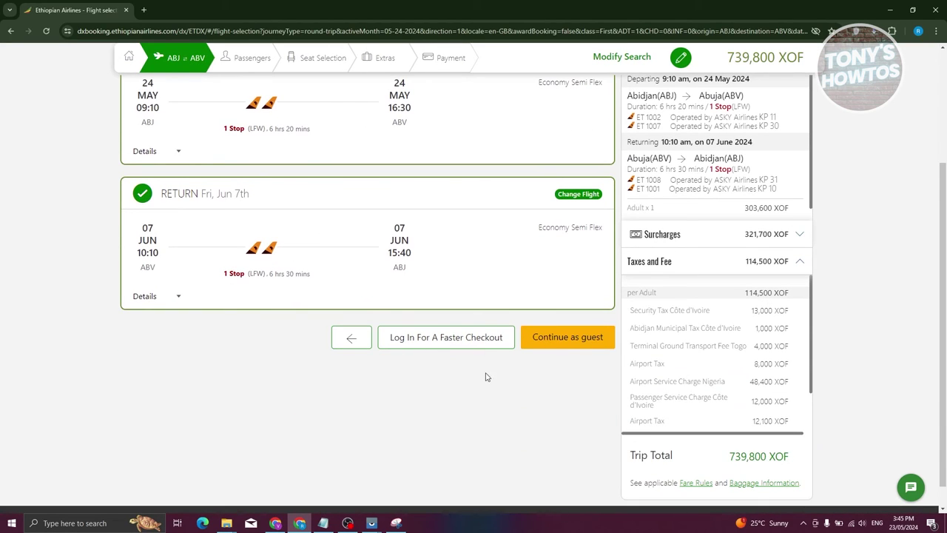
{"action": "left_click", "coordinate": [570, 339]}
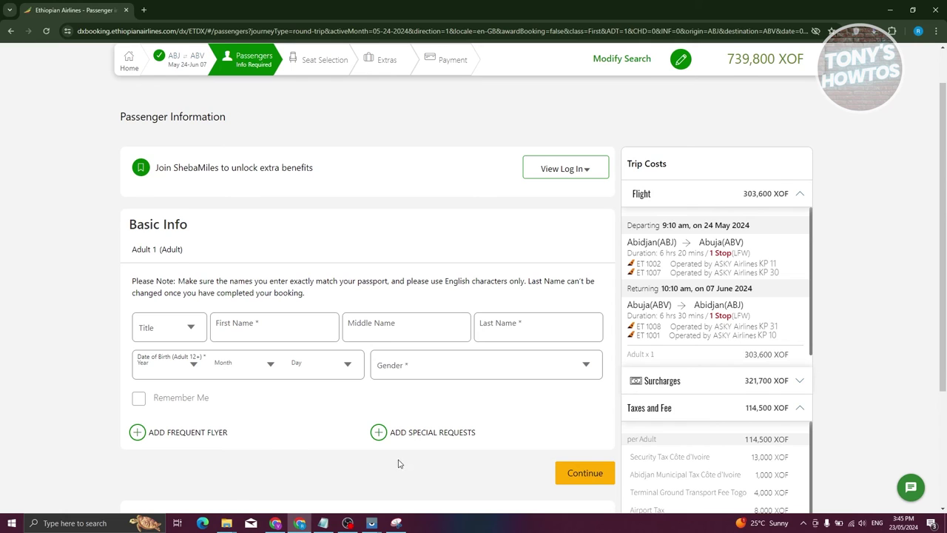
Scroll down the guest Passenger Information form
{"action": "scroll", "coordinate": [398, 461], "scroll_direction": "down", "scroll_amount": 1}
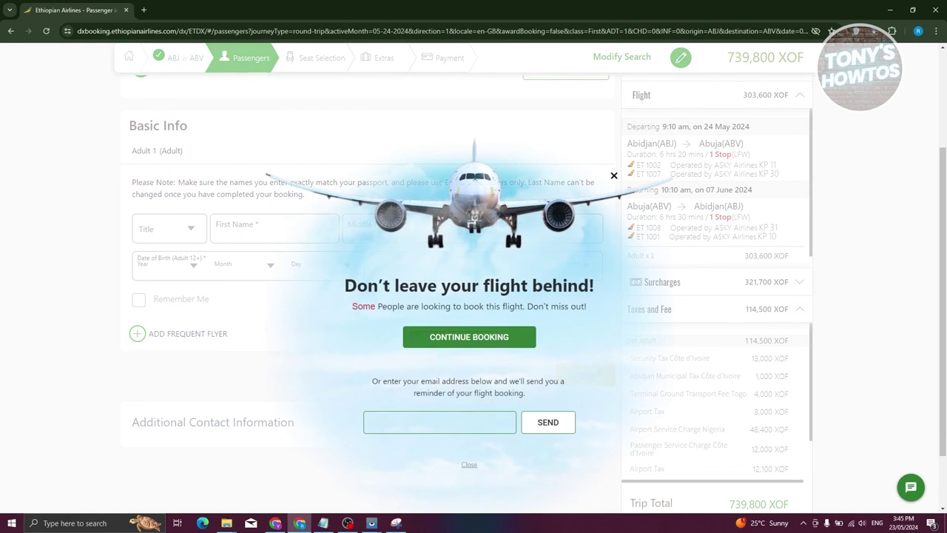